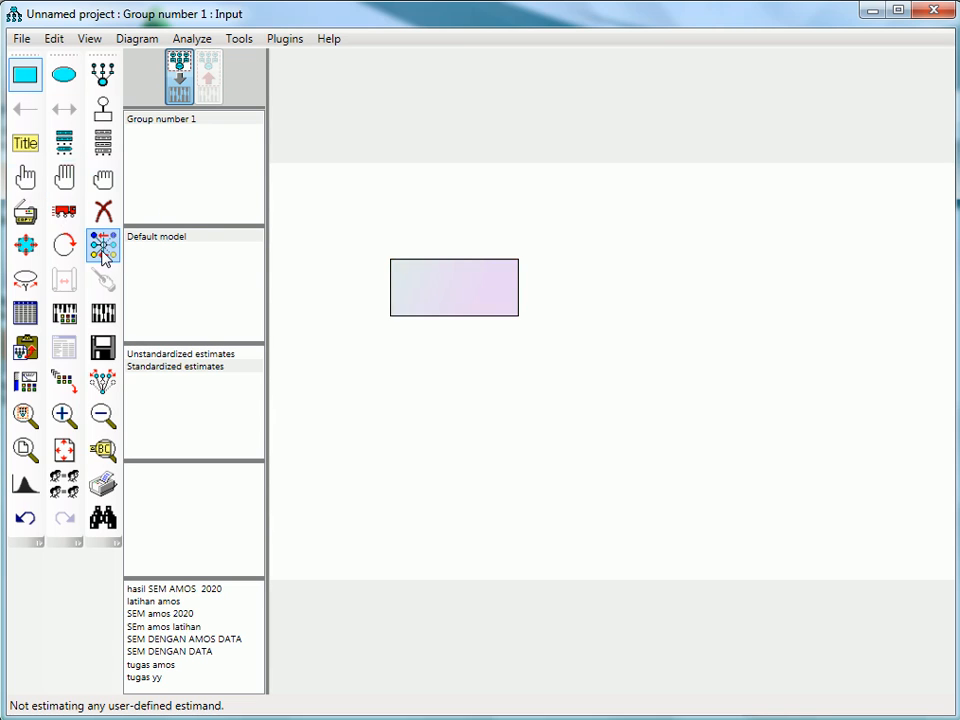
- Duplicate the rectangle into a column of three plus one opposite its middle, and shift the column closer with tighter spacing
left_click(25, 215)
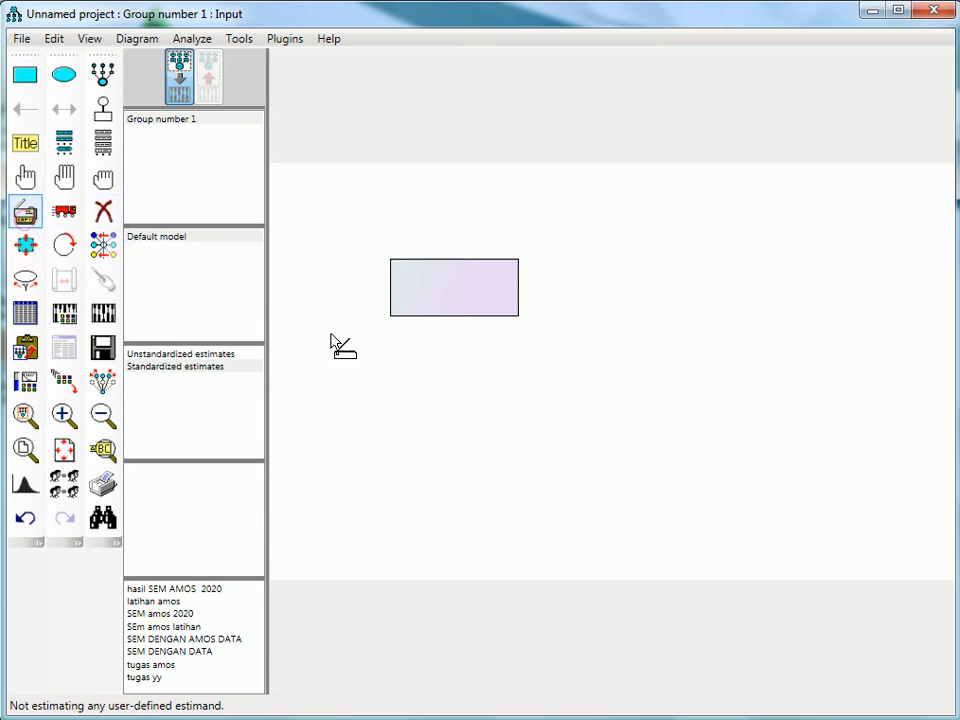
left_click_drag(463, 306, 728, 388)
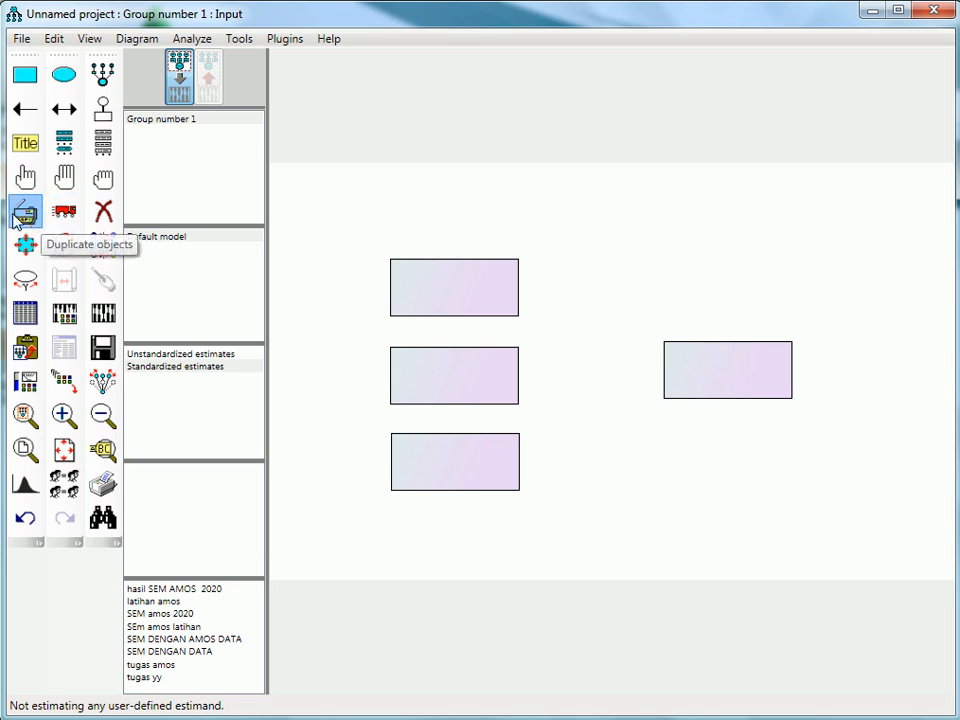
left_click(70, 222)
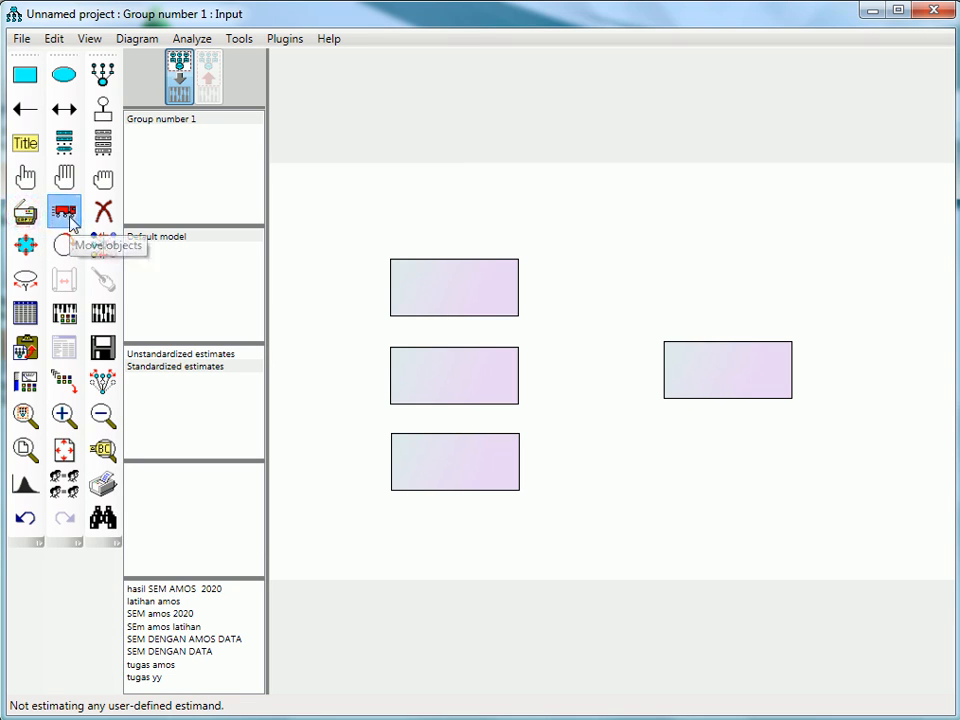
left_click_drag(450, 275, 481, 285)
left_click_drag(461, 369, 495, 386)
left_click_drag(483, 452, 505, 446)
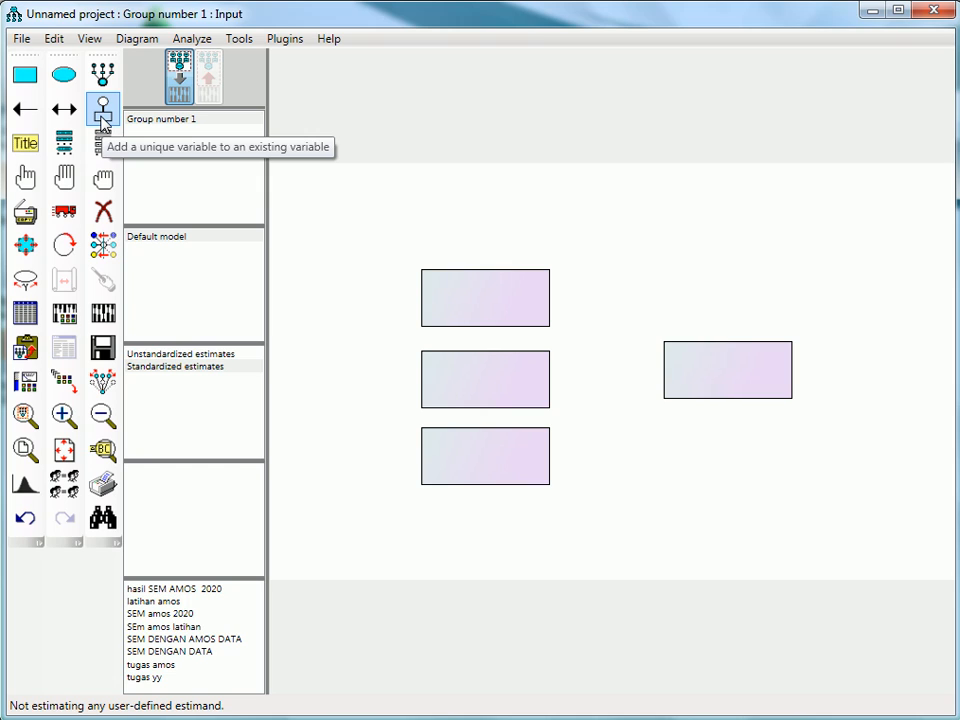
- Add a unique error variable above the single right-hand rectangle and draw one-headed paths to that rectangle from each stacked rectangle
left_click(103, 121)
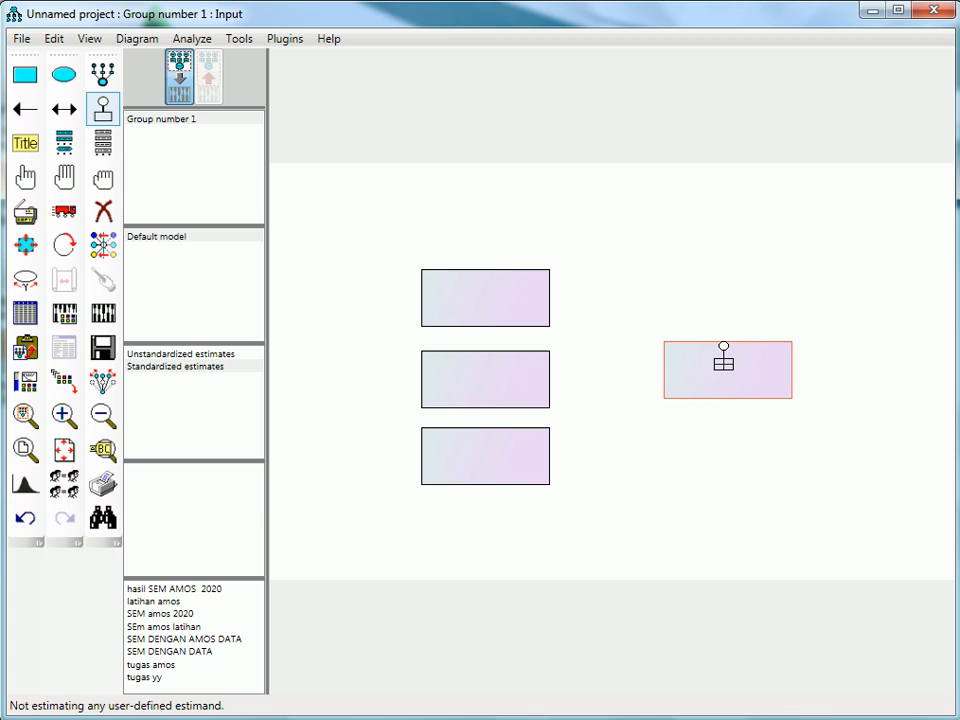
left_click(723, 355)
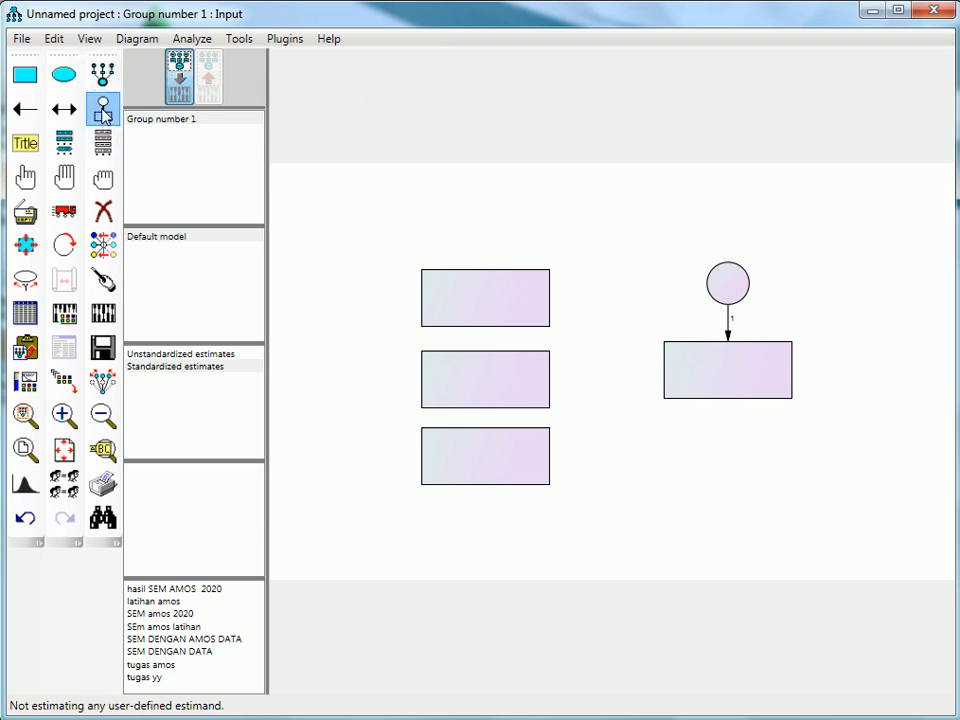
left_click(23, 112)
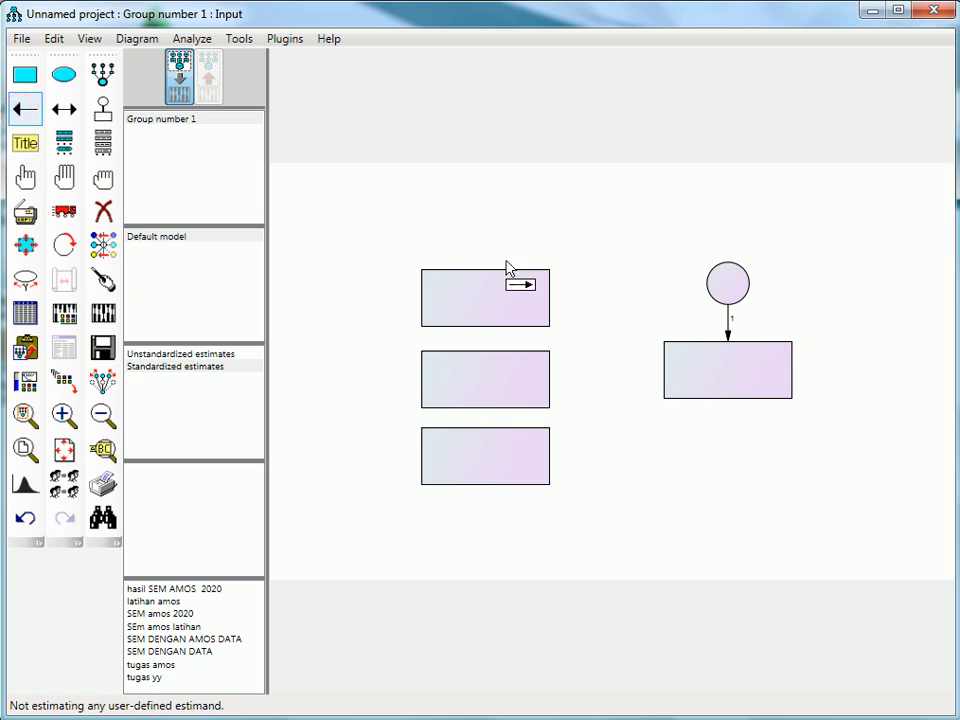
left_click_drag(546, 300, 665, 381)
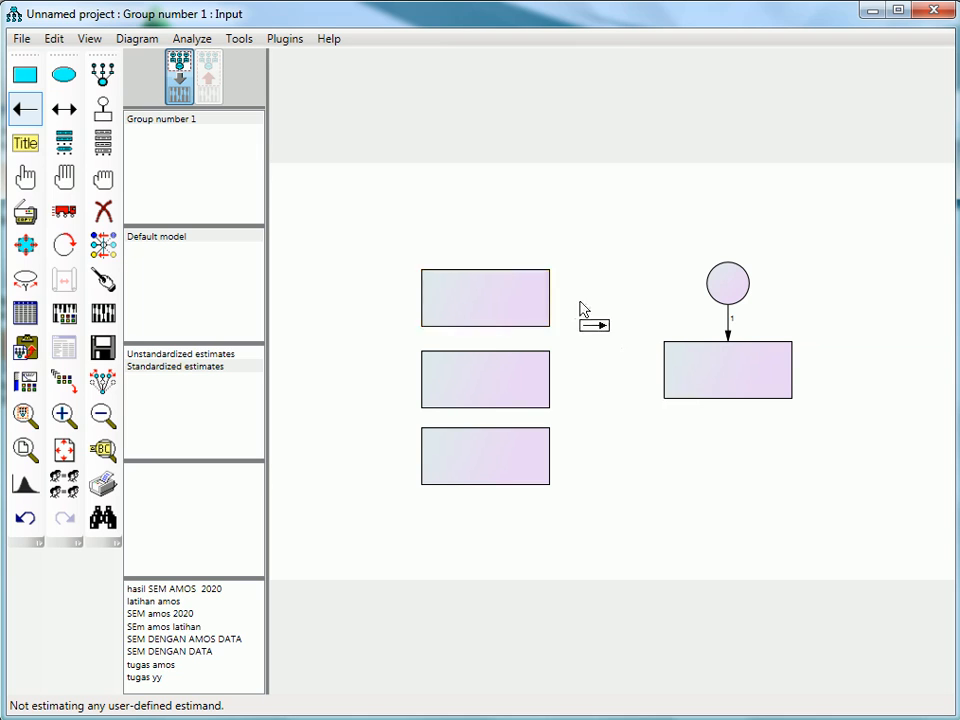
left_click_drag(536, 309, 714, 381)
left_click_drag(545, 383, 686, 377)
left_click_drag(557, 460, 686, 381)
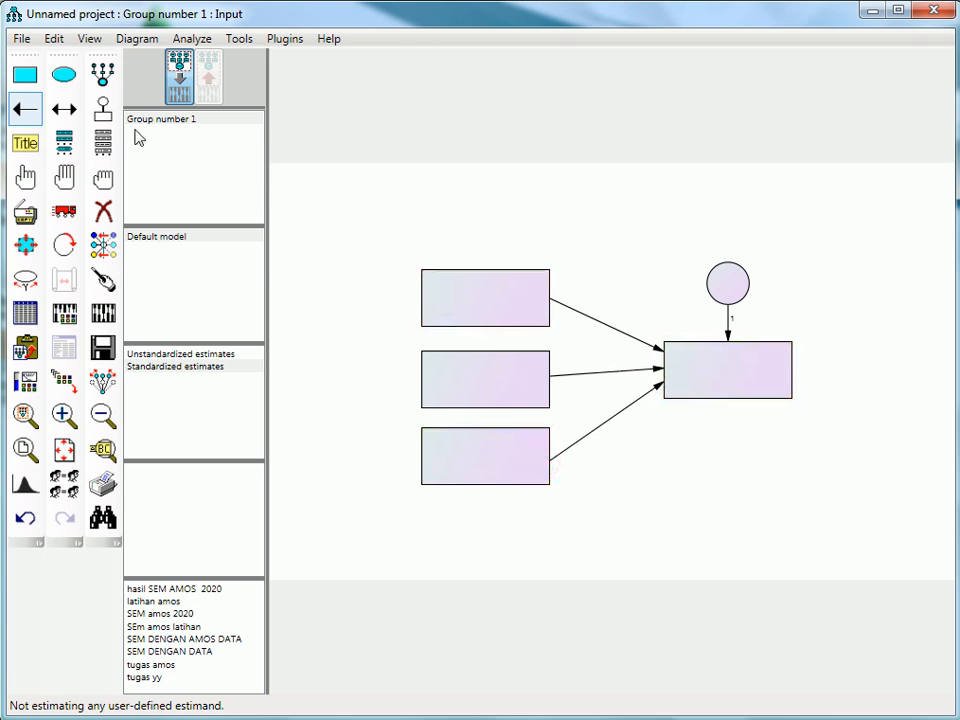
left_click(68, 108)
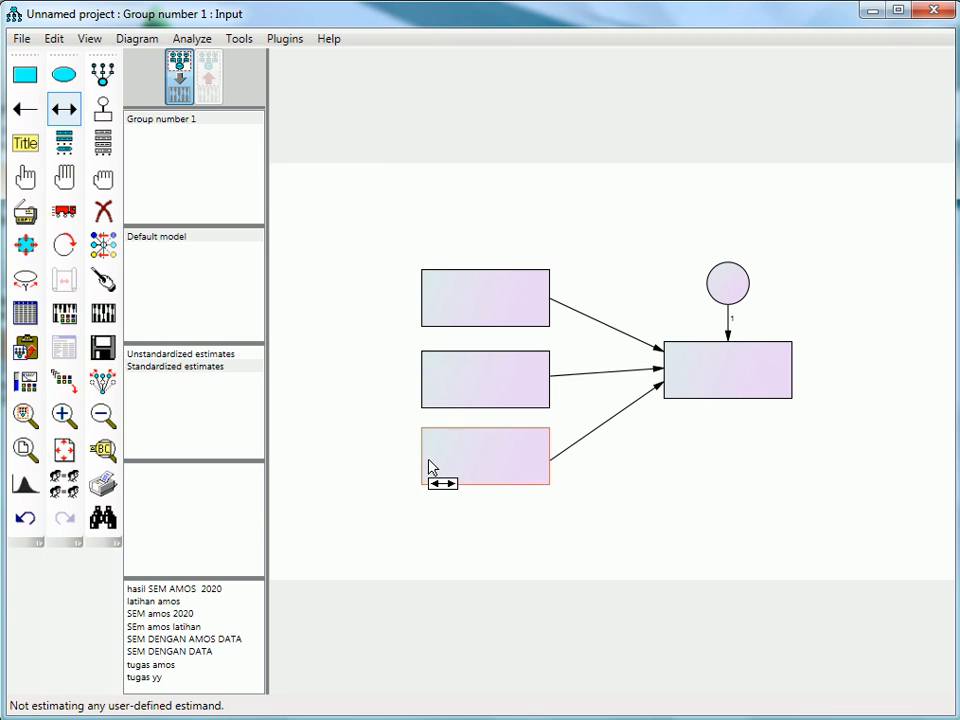
left_click_drag(428, 372, 425, 458)
left_click(103, 210)
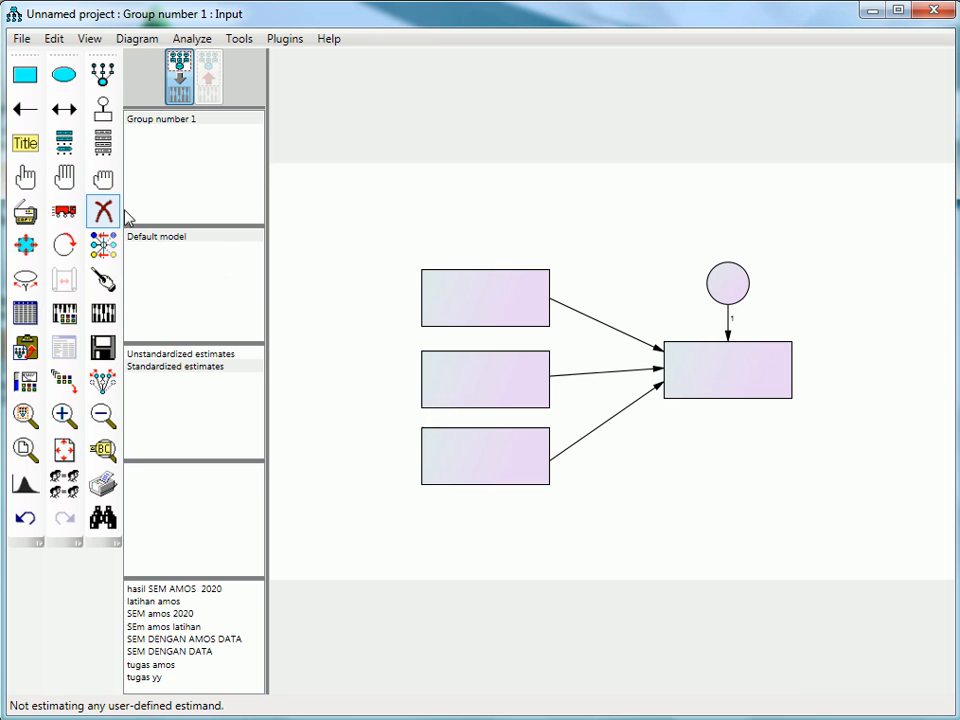
- Draw covariance arrows linking every pair of the three stacked rectangles along their outer side
left_click(64, 110)
left_click_drag(422, 455, 435, 294)
mouse_move(427, 442)
left_mouse_down()
mouse_move(429, 296)
mouse_move(437, 305)
left_mouse_up()
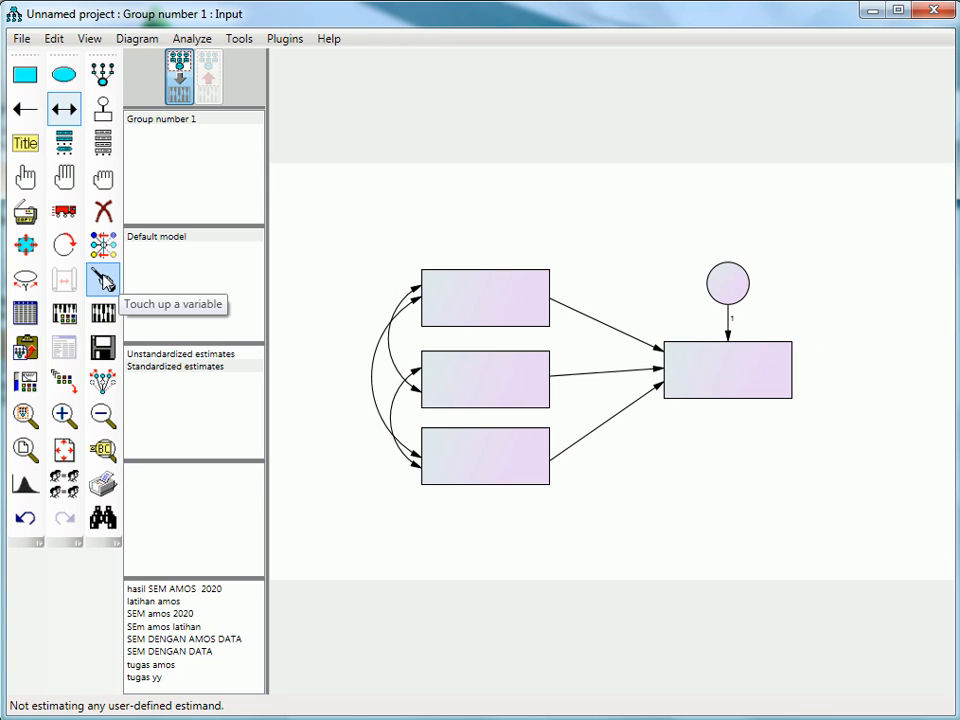
- Touch up all four rectangles so their path and covariance arrows attach neatly
left_click(103, 279)
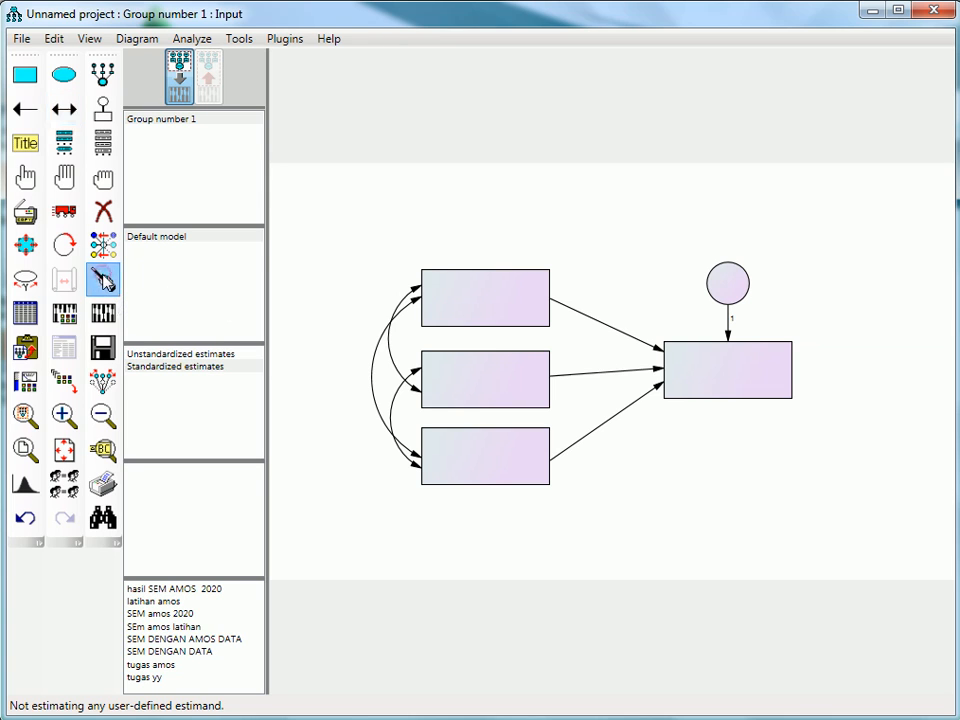
left_click(518, 307)
left_click(528, 398)
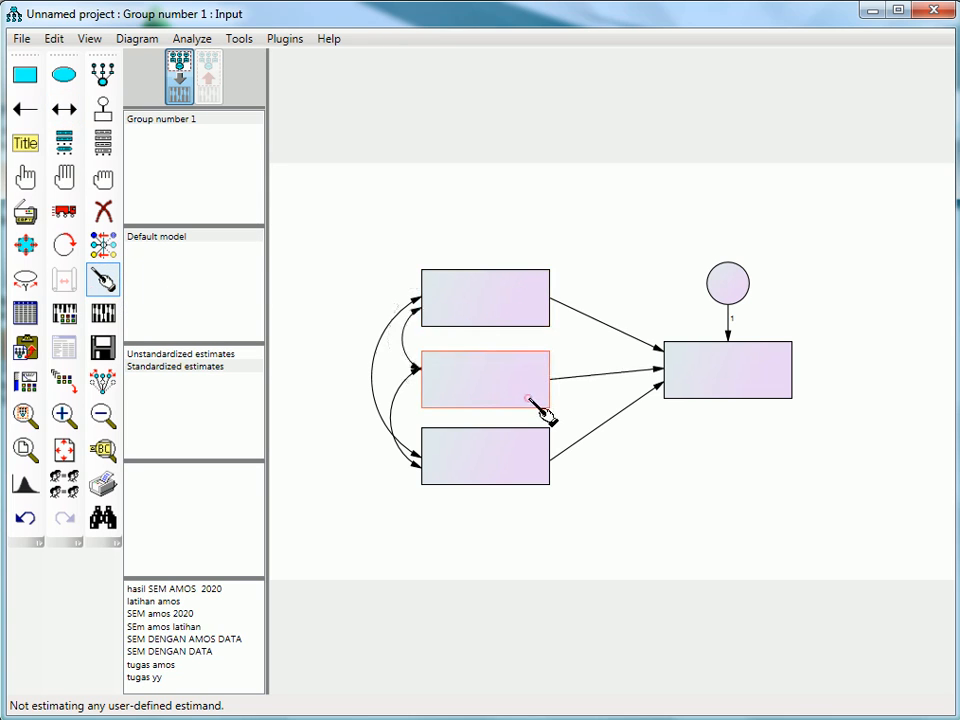
left_click(529, 471)
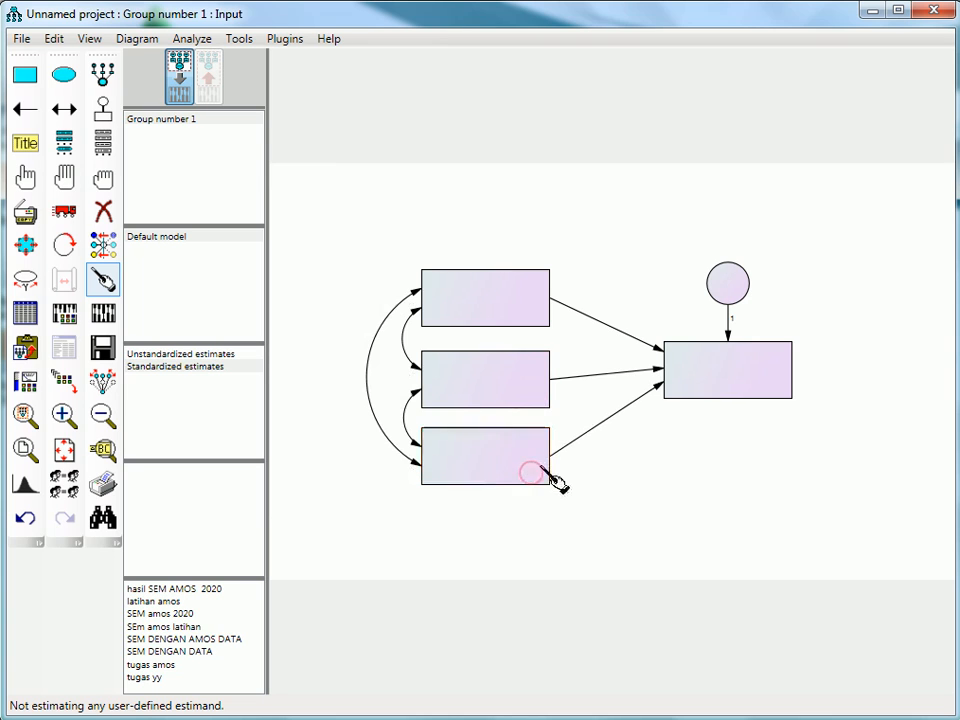
left_click(727, 365)
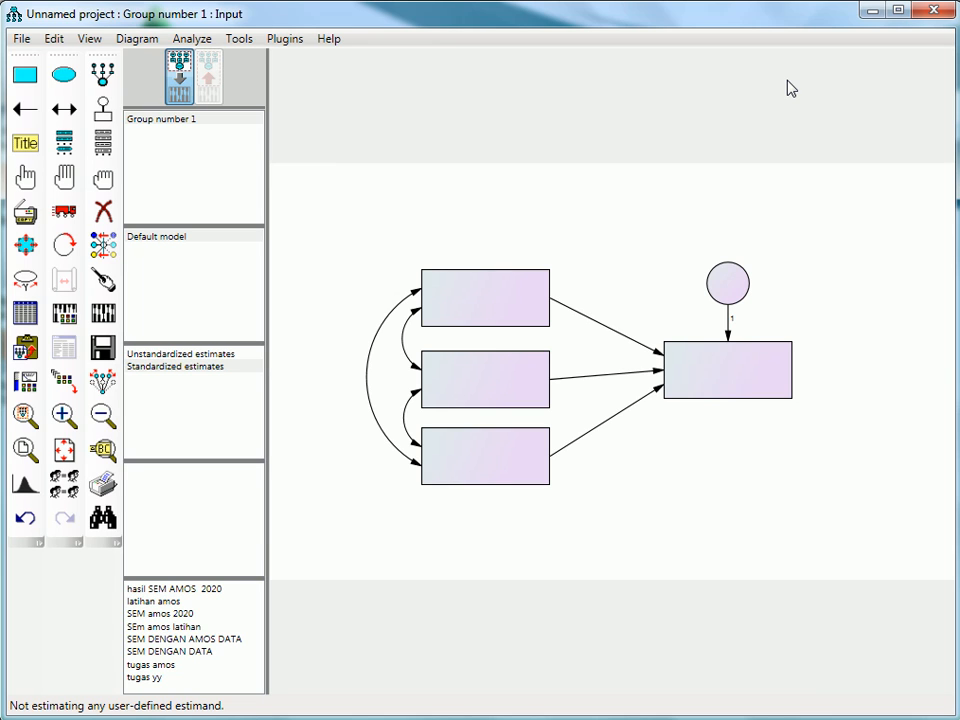
- Add a center-aligned, bold italic figure caption "Model Regresi Linier Berganda" above the diagram
left_click(25, 145)
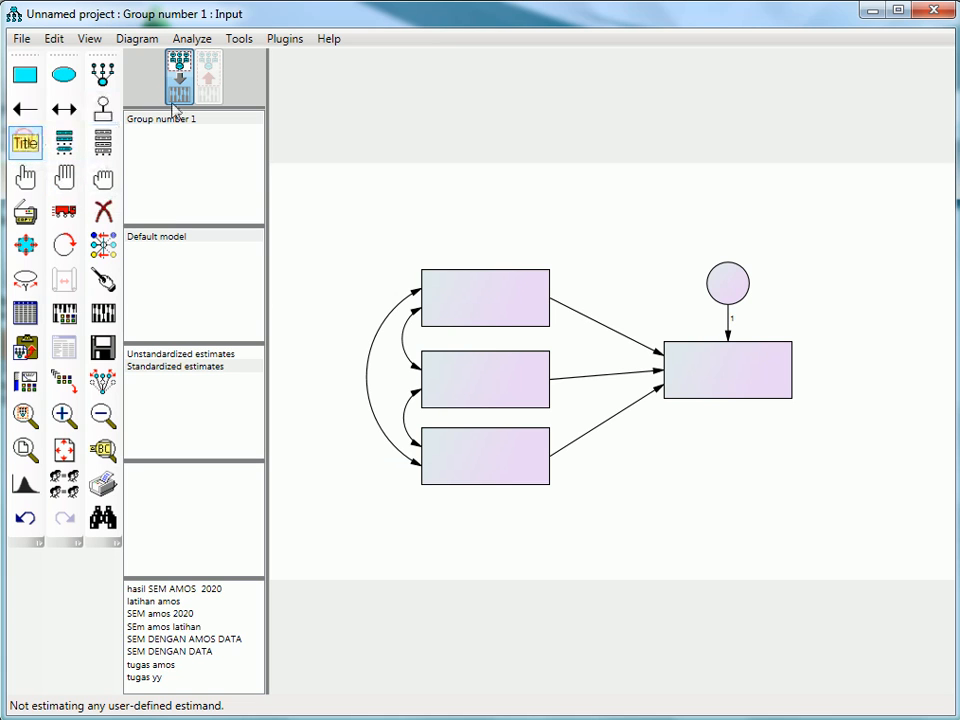
left_click(556, 212)
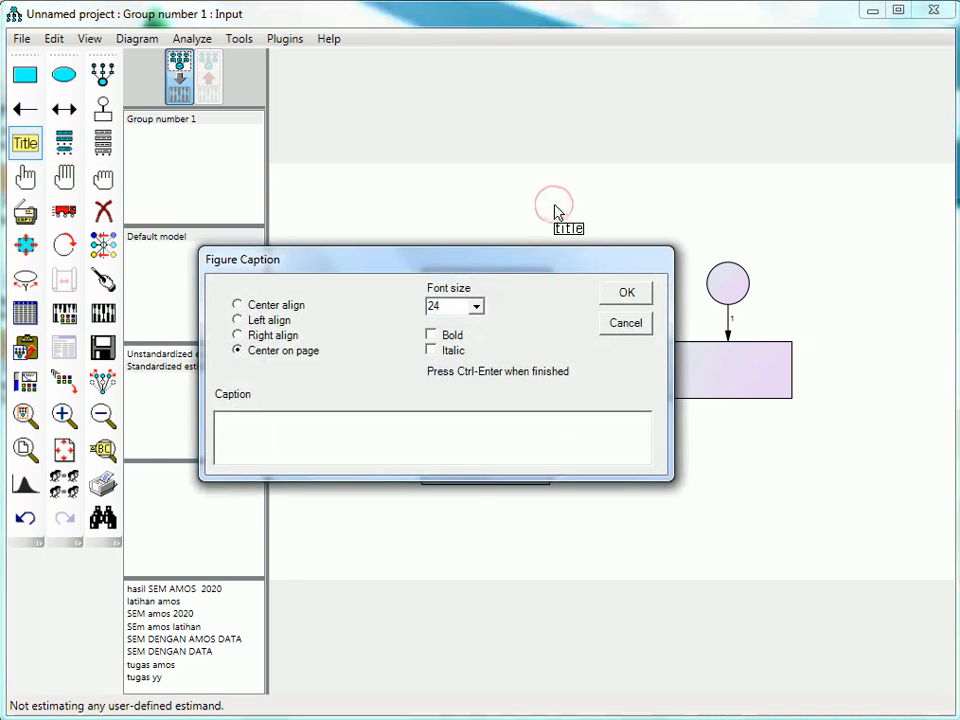
left_click(256, 306)
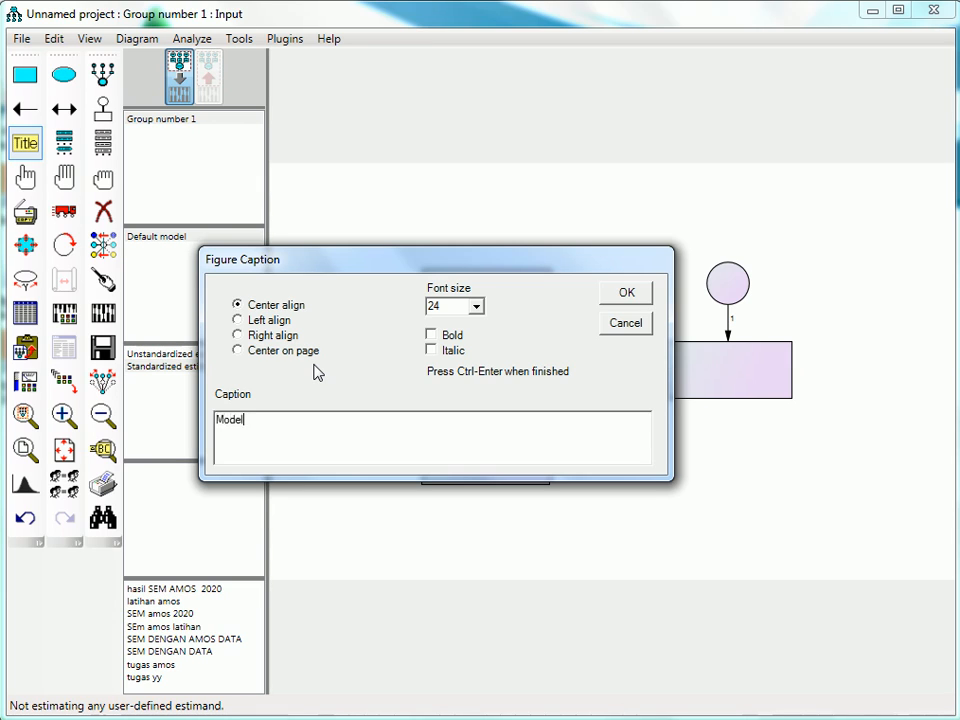
type("gresi Linier Berganda")
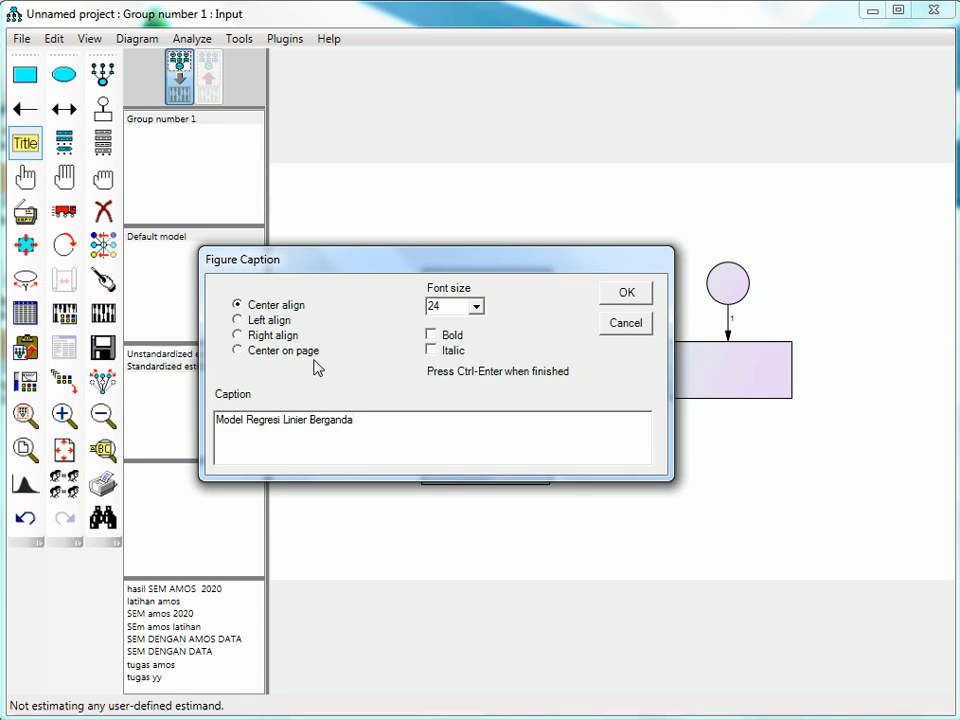
left_click(449, 339)
left_click(451, 351)
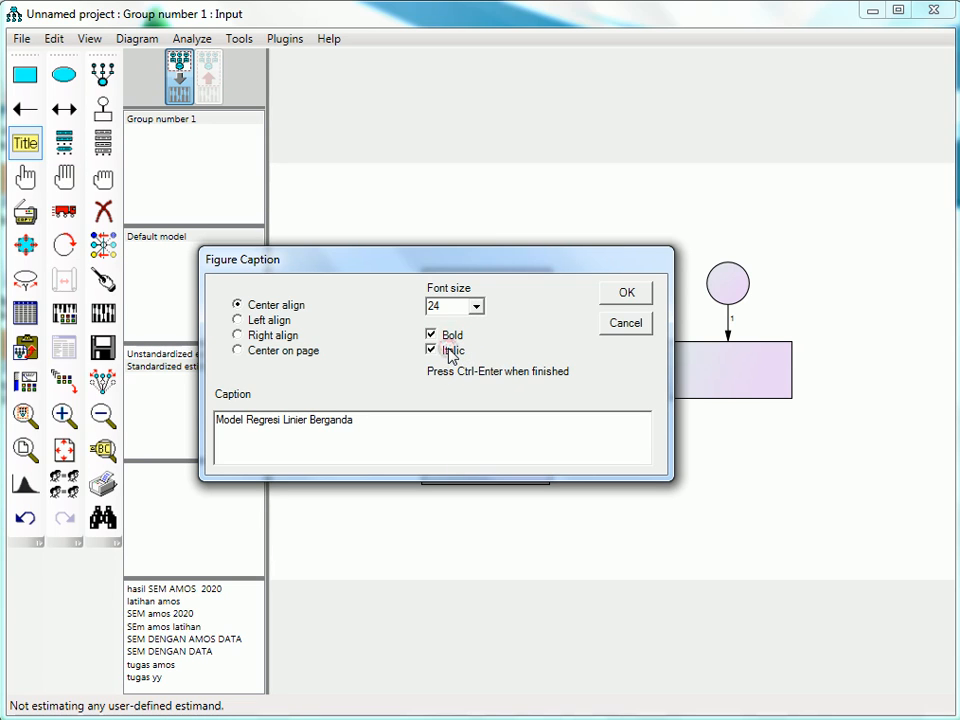
left_click(625, 293)
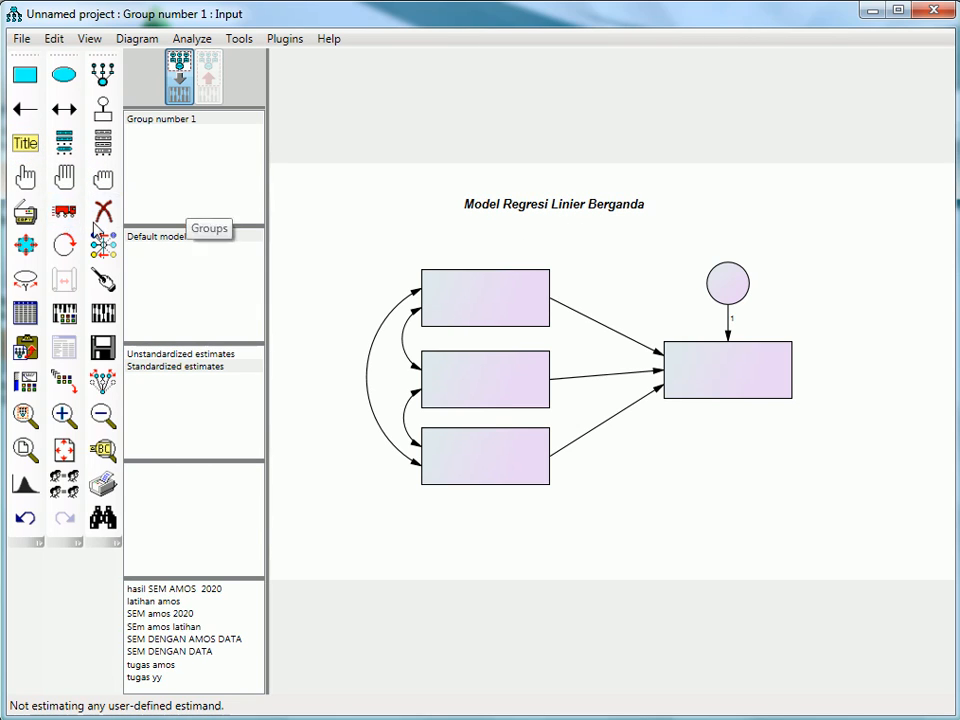
- Move the figure caption slightly down and to the right so it sits closer above the diagram
left_click(64, 212)
left_click_drag(551, 206, 577, 222)
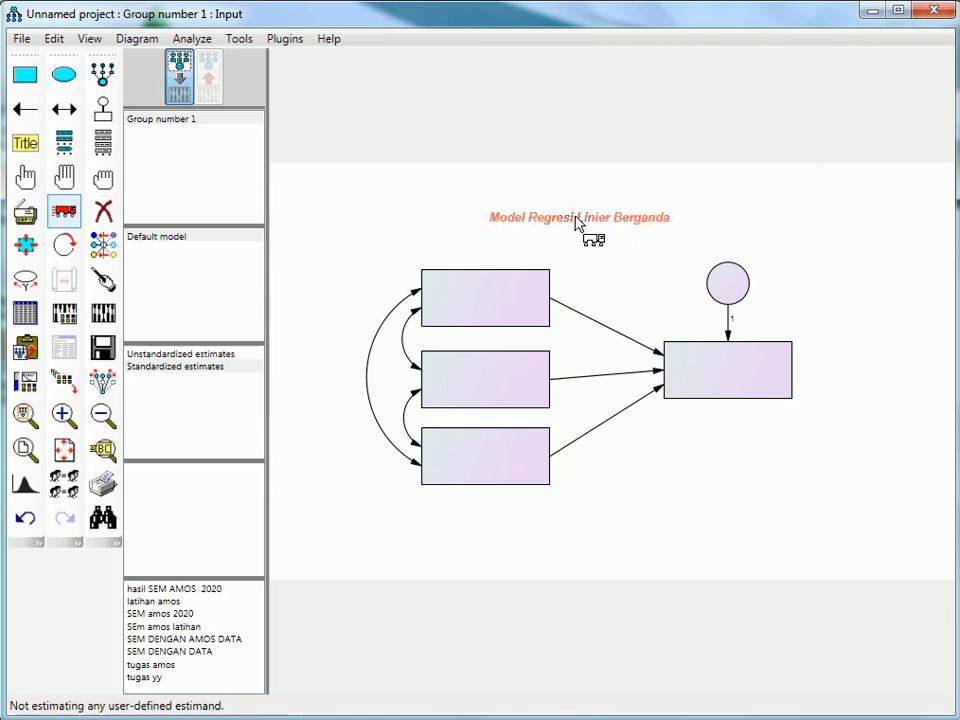
left_click(57, 212)
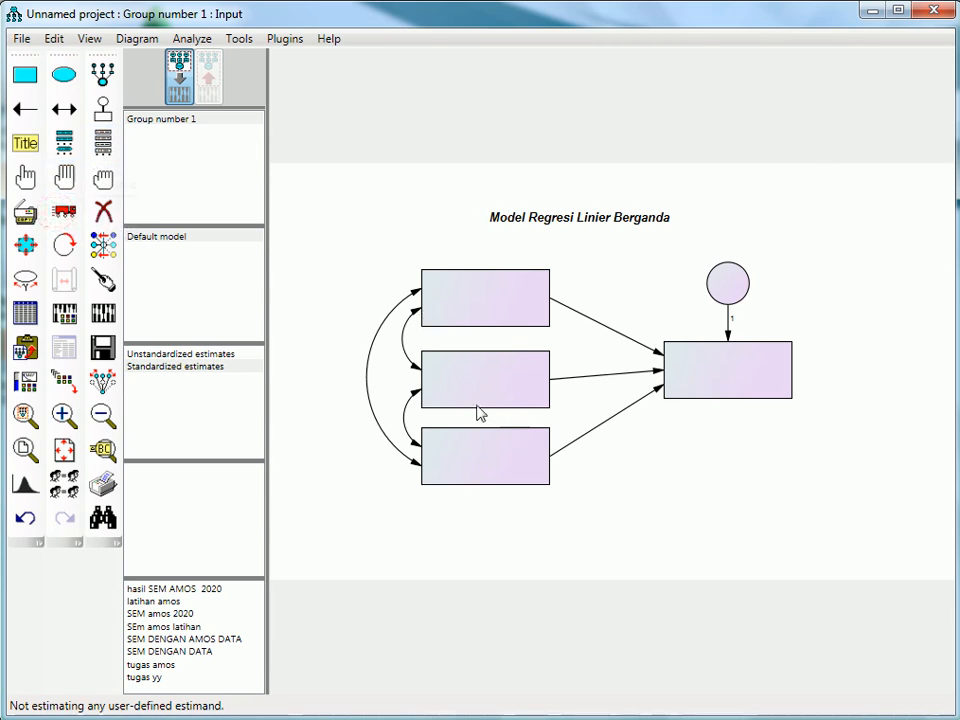
- Name the three stacked rectangles ROA, ROE and DER from top to bottom
double_click(500, 317)
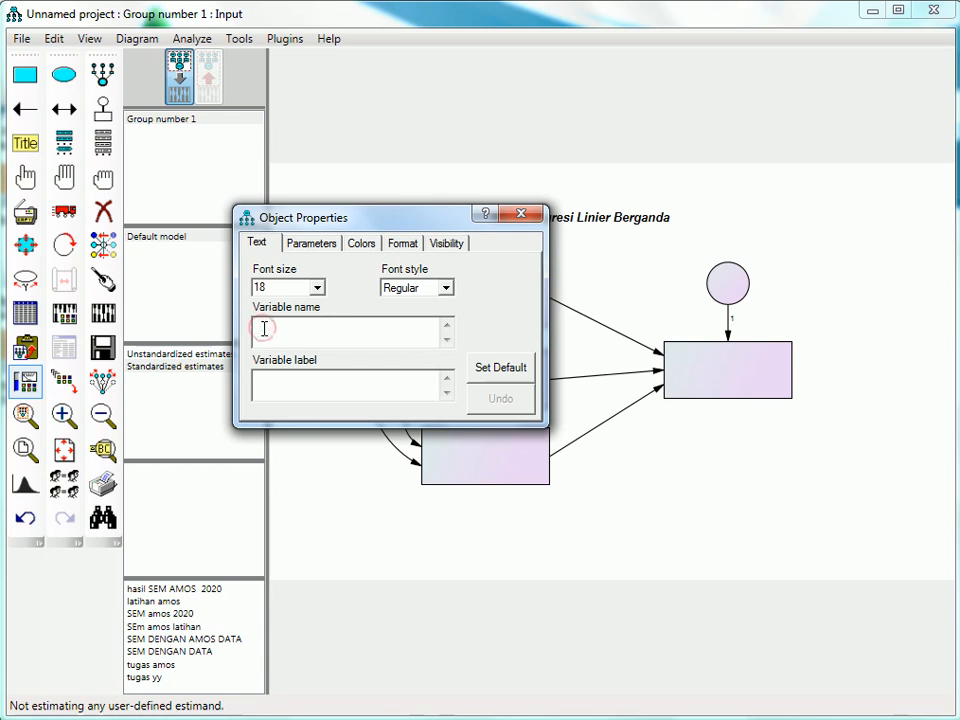
type("ROA")
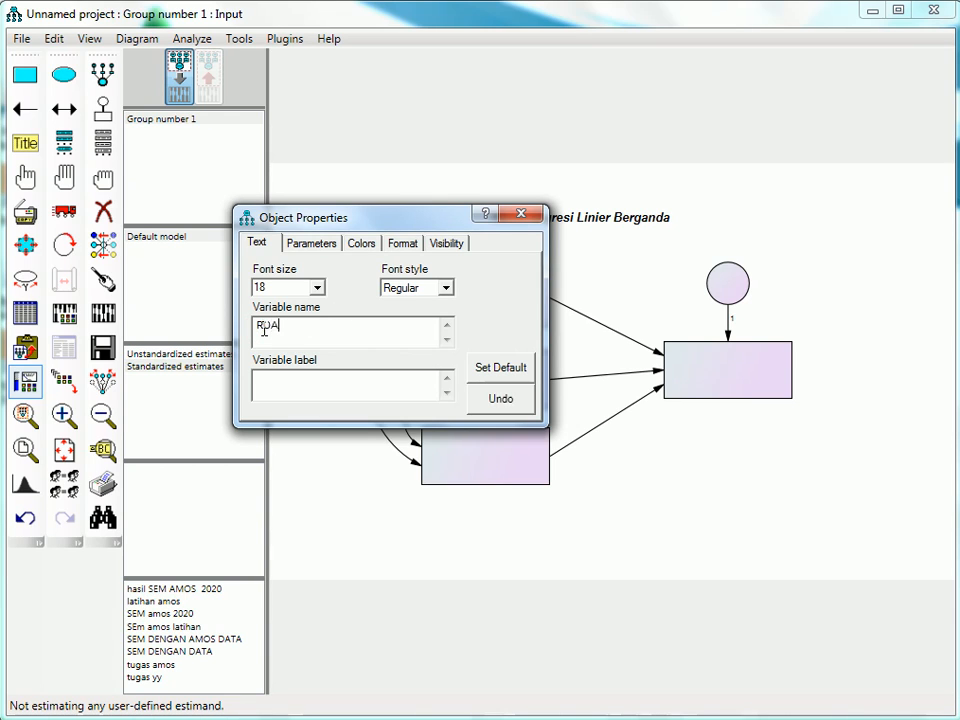
left_click_drag(383, 221, 729, 120)
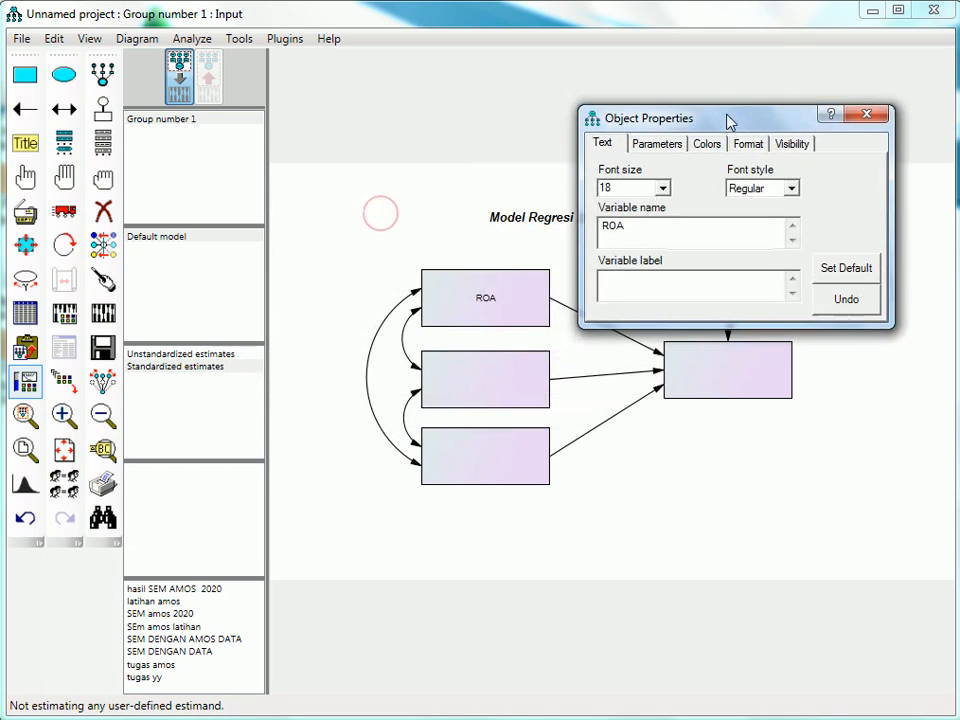
left_click(502, 386)
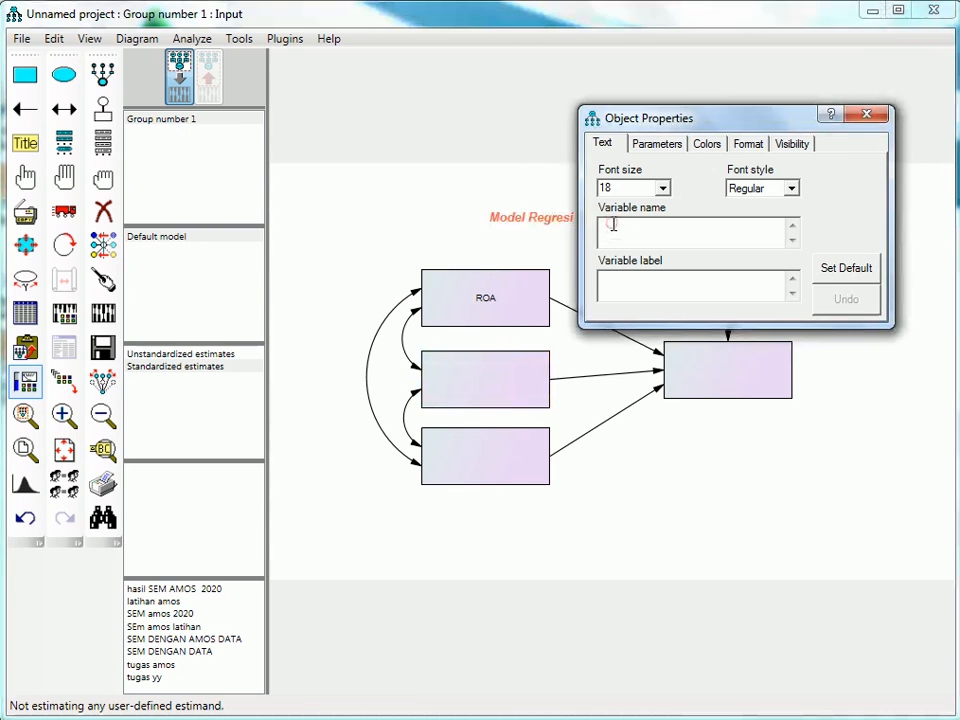
type("roe")
key("BackSpace")
key("BackSpace")
key("BackSpace")
type("ROE")
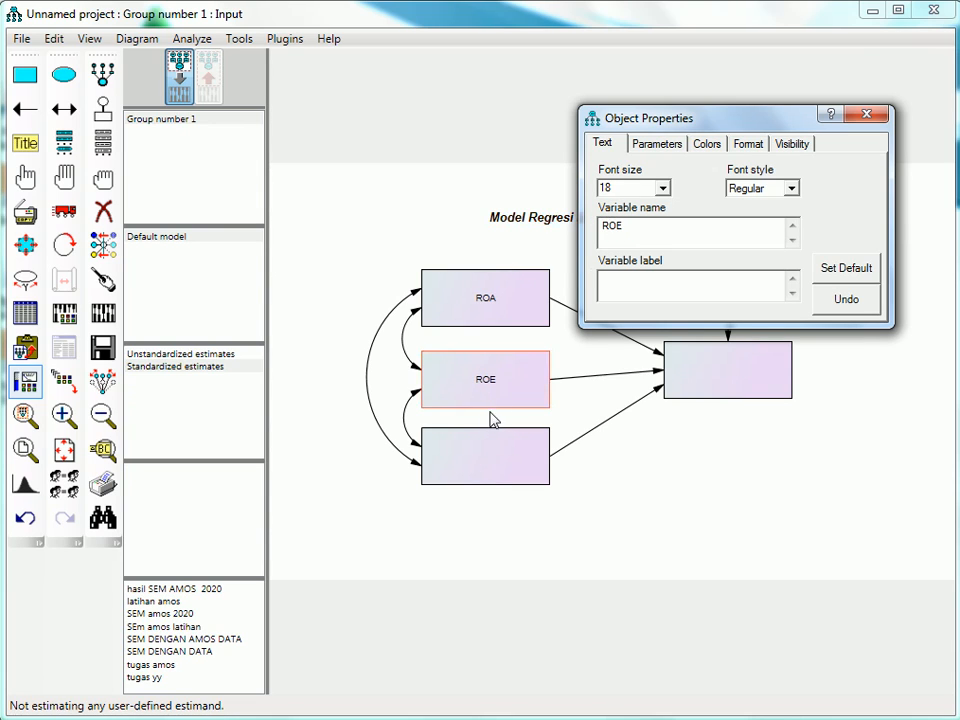
left_click(497, 461)
type("DER")
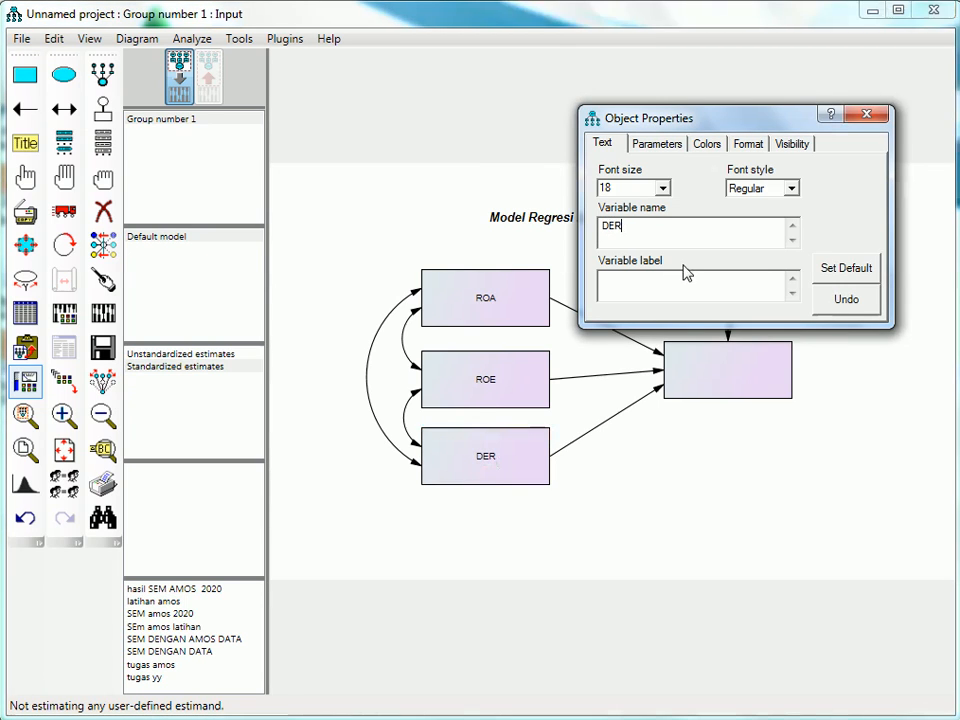
- Name the dependent variable rectangle HARGA SAHAM, split over two lines
left_click(703, 369)
type("HARGA")
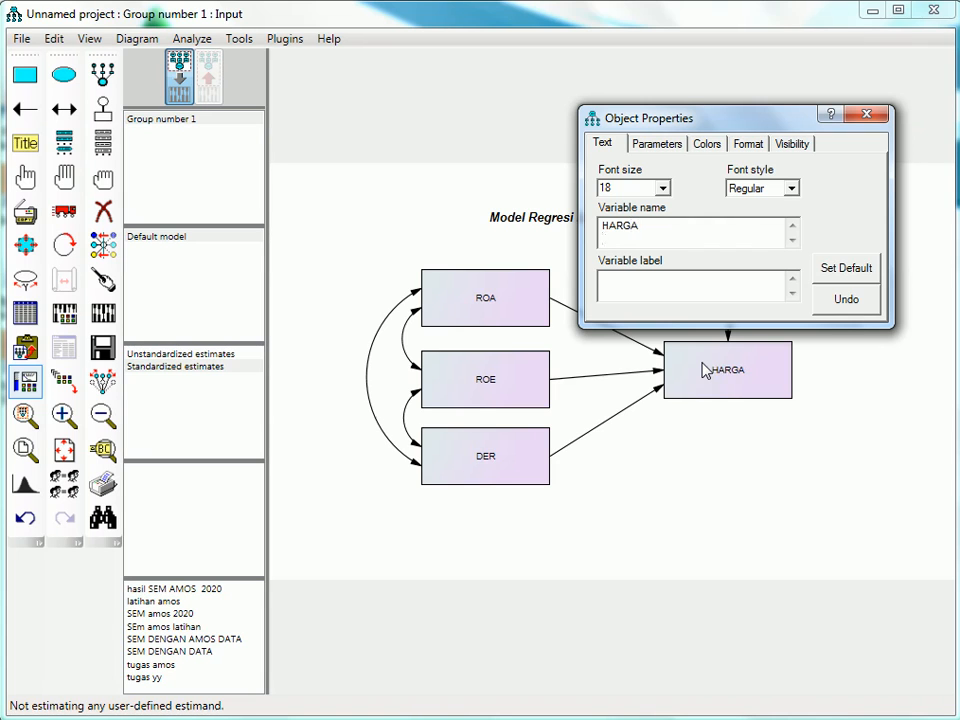
key("Return")
type("SAHAM")
- Name the error variable circle "e" and close the object properties
left_click_drag(751, 121, 318, 280)
left_click(735, 285)
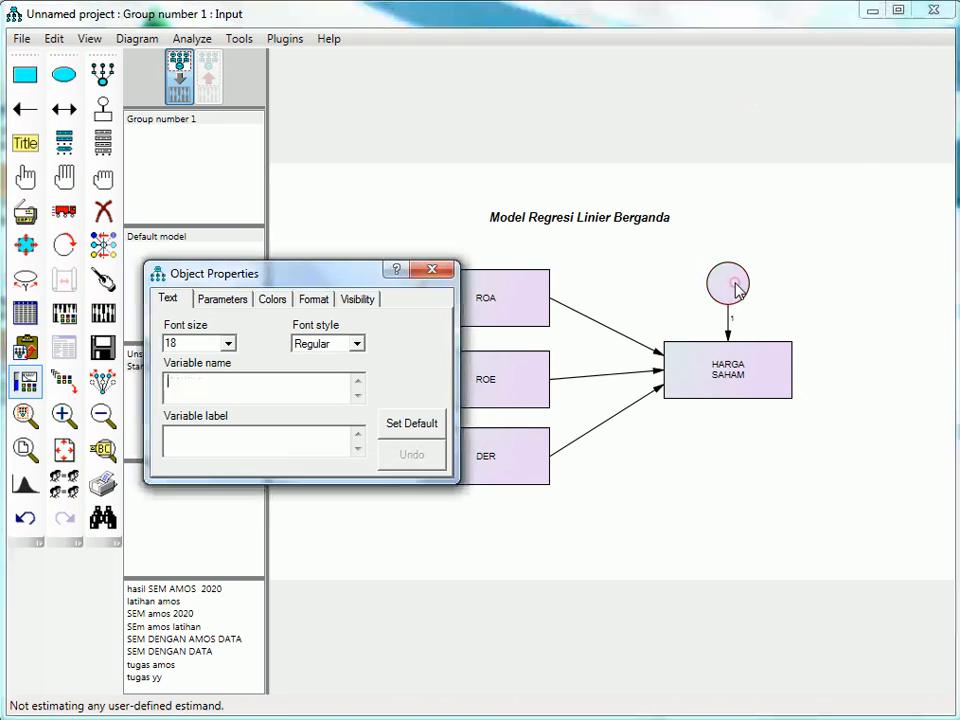
type("e")
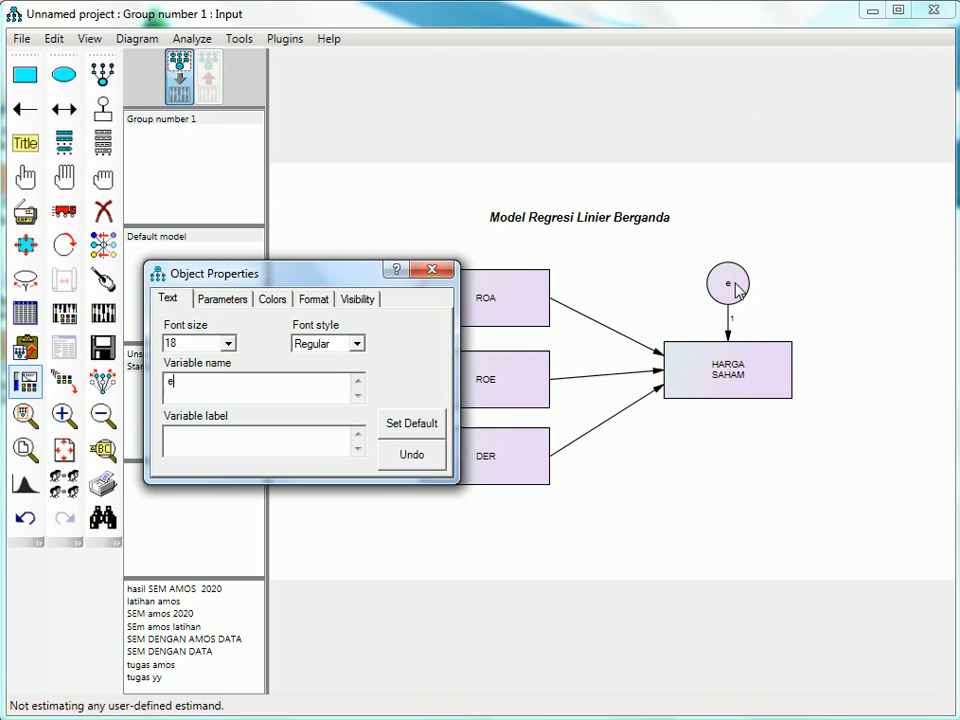
left_click(430, 271)
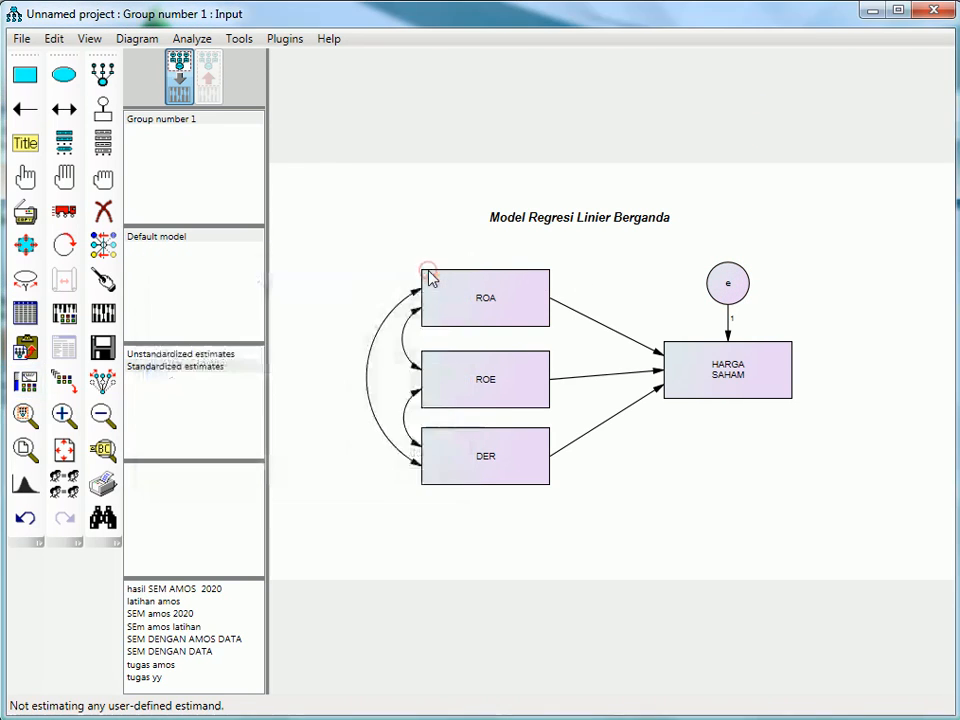